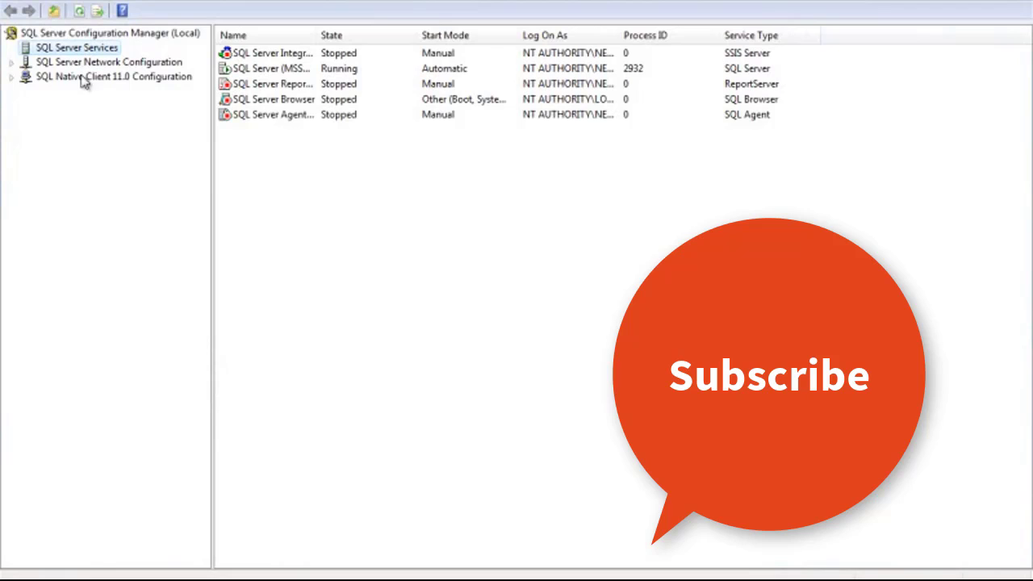
Look through the native client and network configuration nodes, and list the SQL Server services with a wider Name column.
left_click(74, 80)
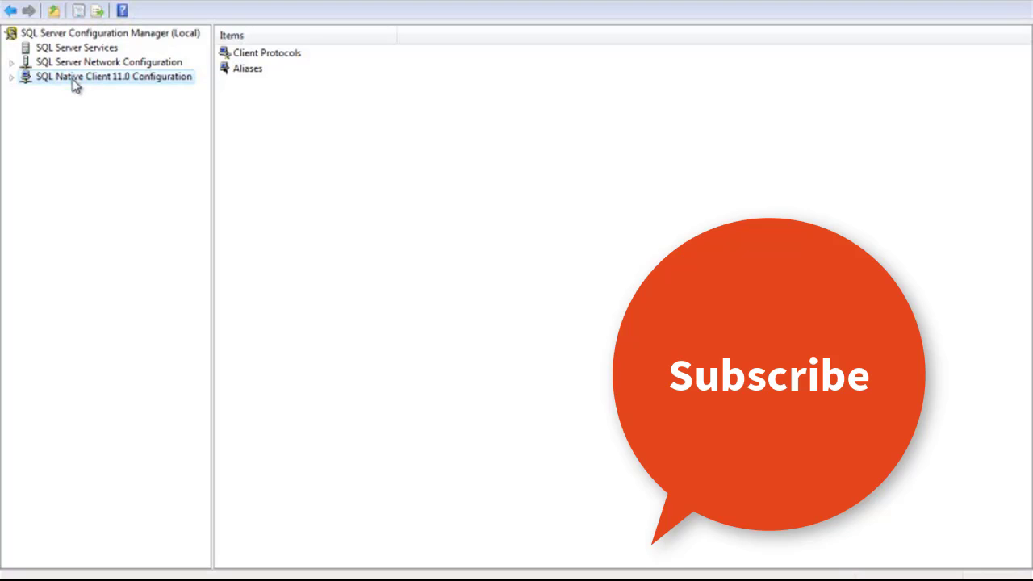
left_click(69, 65)
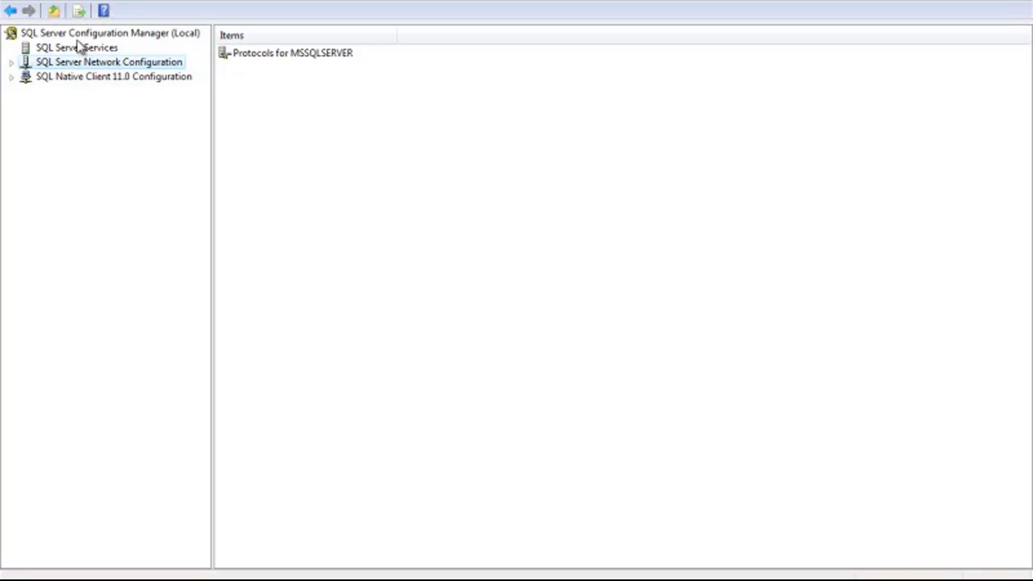
left_click(91, 52)
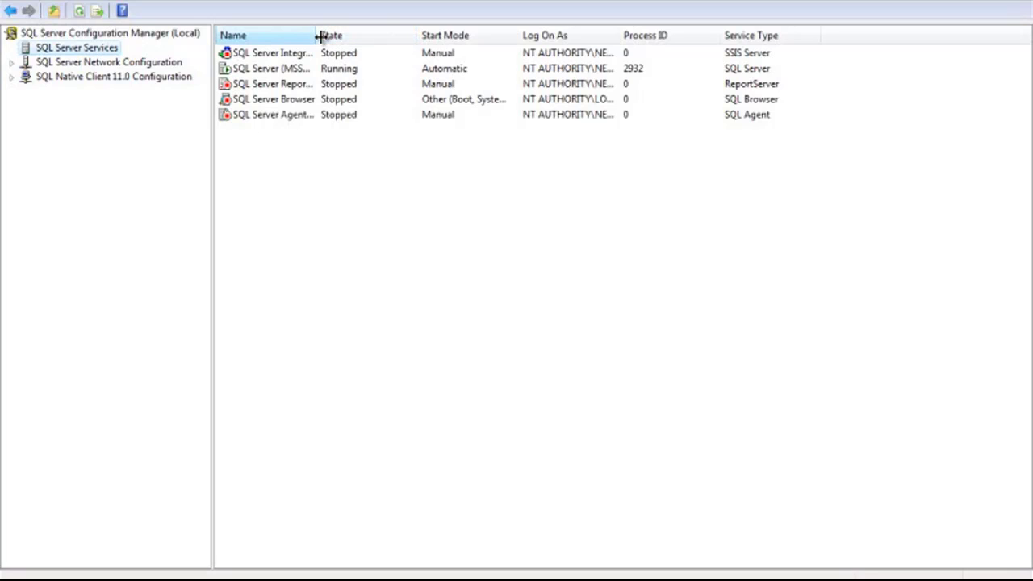
left_click_drag(320, 35, 426, 32)
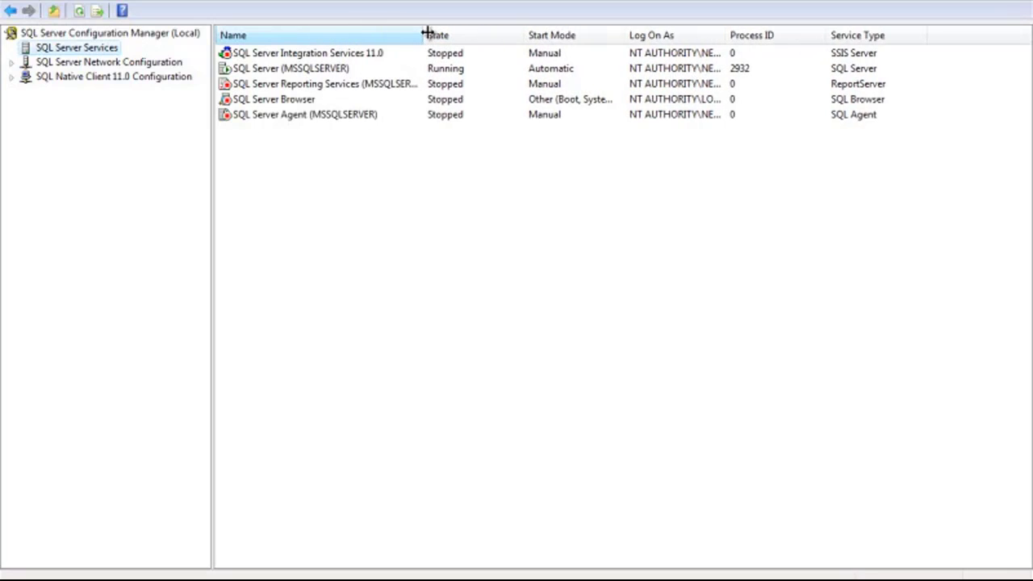
Stop the SQL Server (MSSQLSERVER) service.
left_click(278, 73)
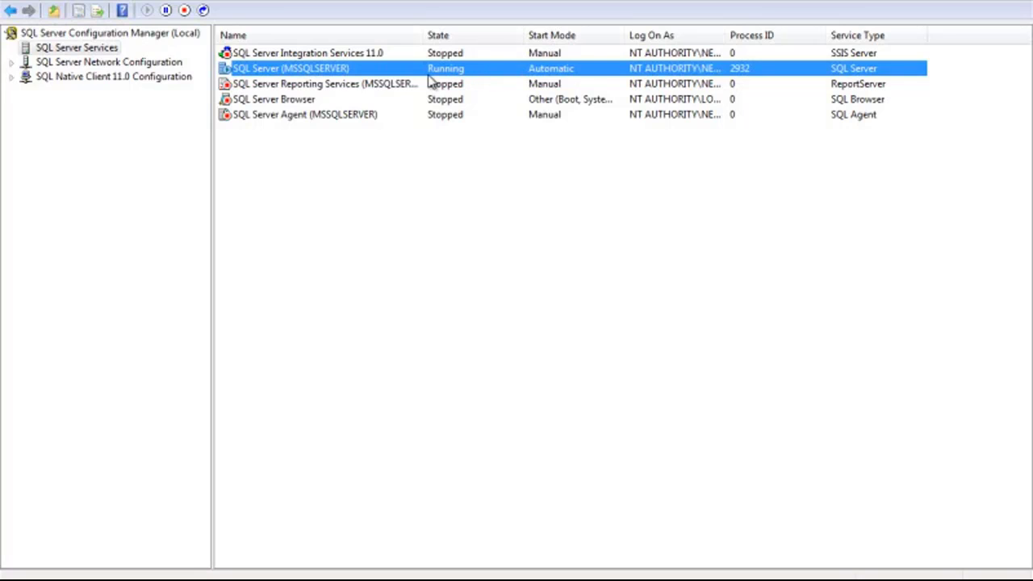
right_click(289, 72)
left_click(270, 78)
right_click(266, 70)
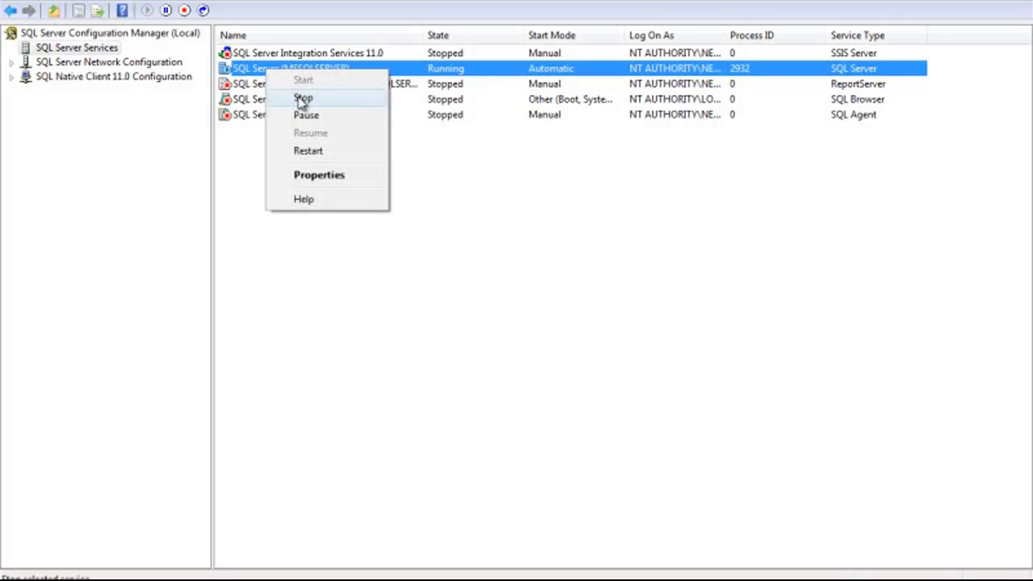
left_click(303, 100)
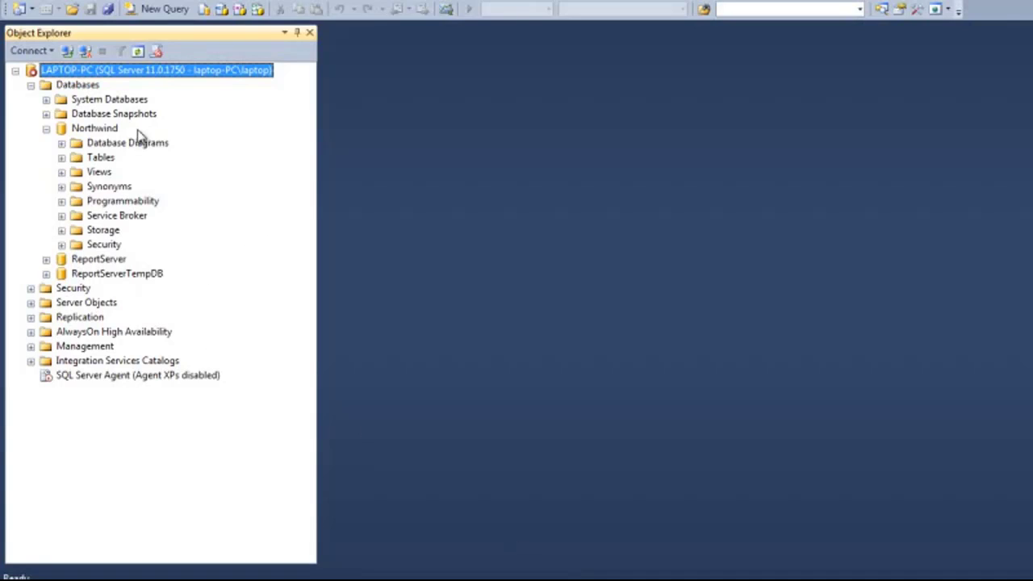
In SQL Server Management Studio, try to open a dialog for the Northwind database and dismiss the resulting message.
left_click(92, 133)
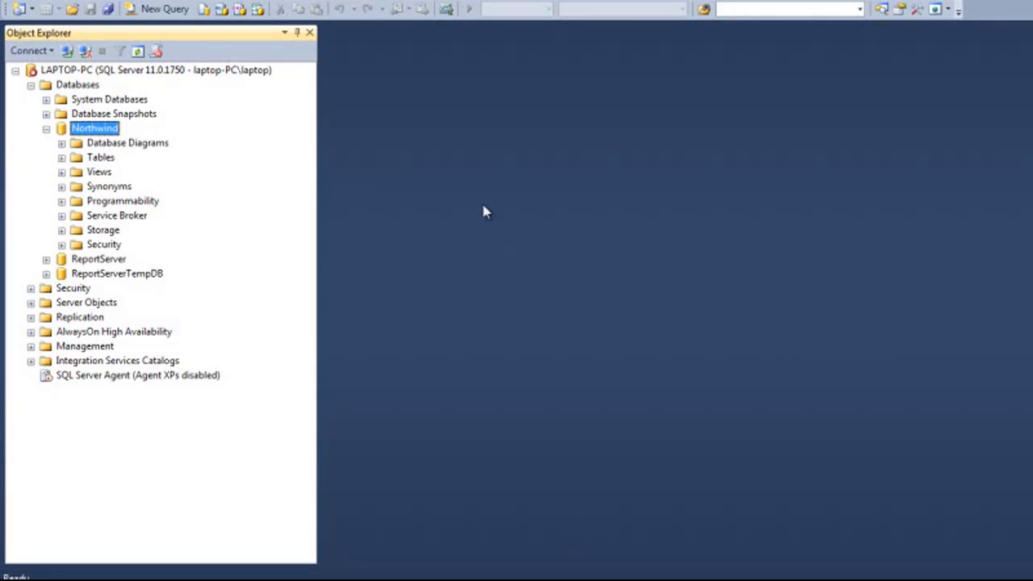
left_click_drag(452, 187, 425, 159)
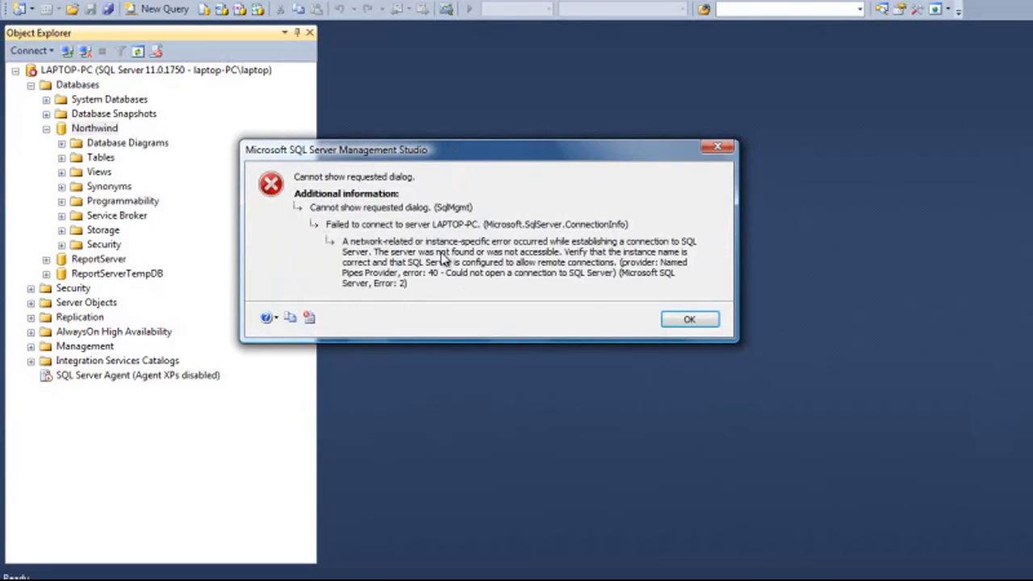
left_click(665, 320)
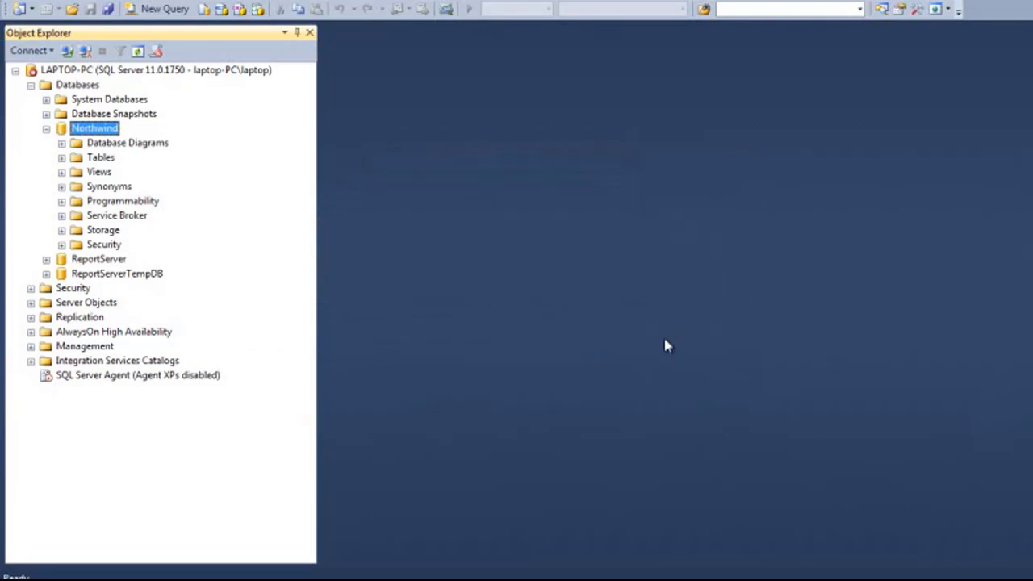
Switch to SQL Server Configuration Manager and start the SQL Server (MSSQLSERVER) service.
left_click(741, 579)
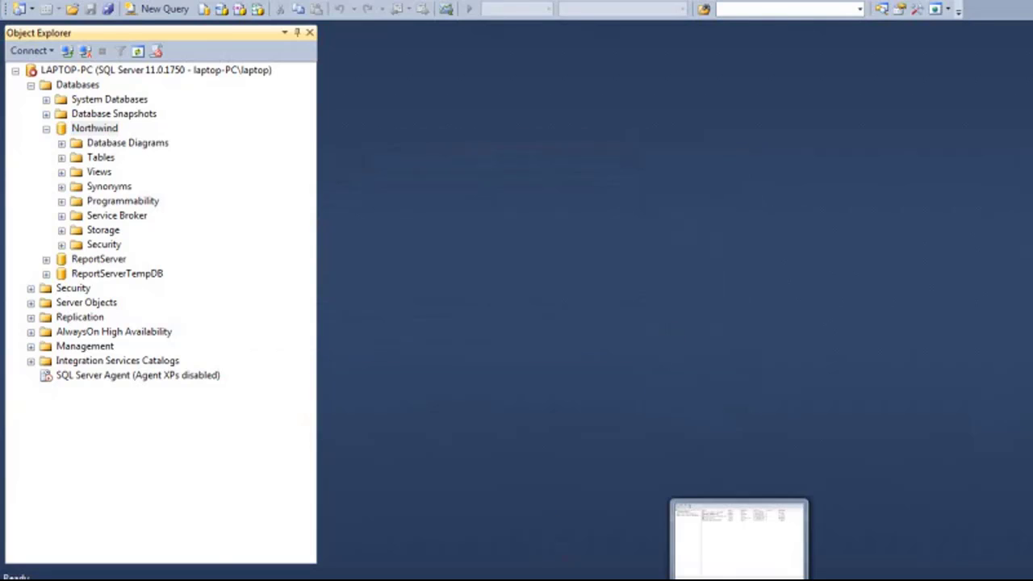
right_click(276, 70)
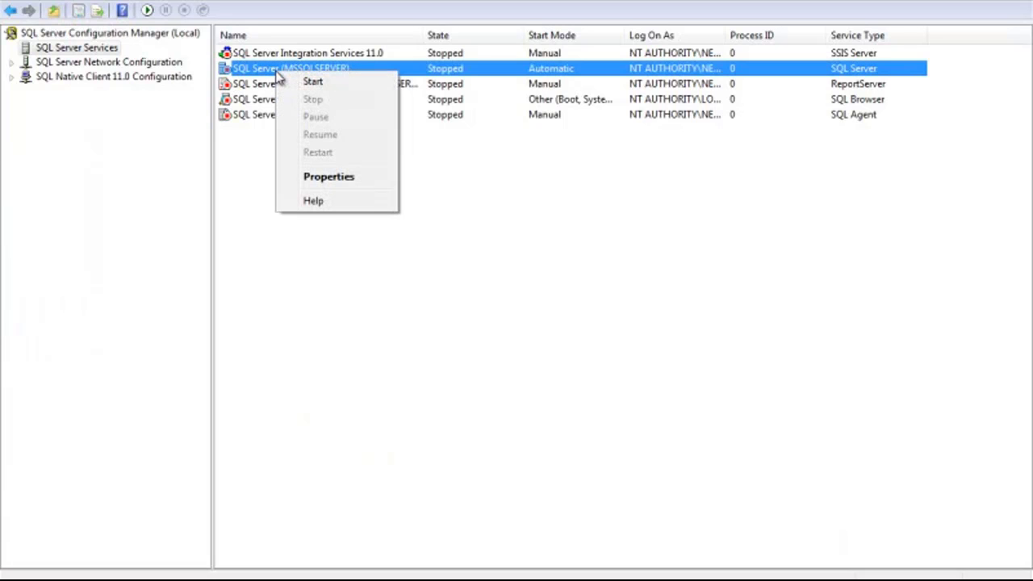
left_click(334, 89)
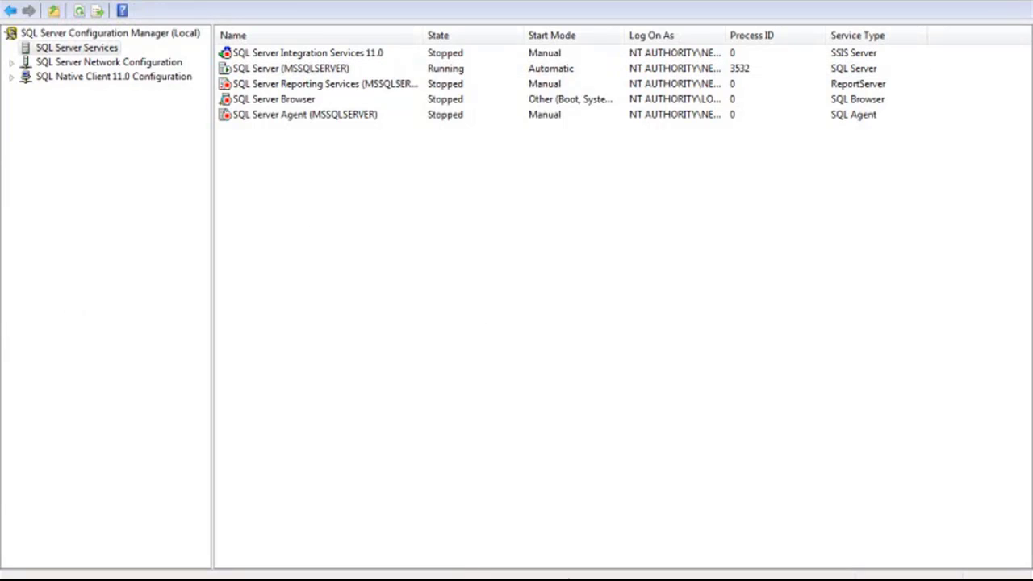
Switch to SQL Server Management Studio and locate its program entry in the Microsoft SQL Server 2012 RC0 folder without launching it.
left_click(629, 580)
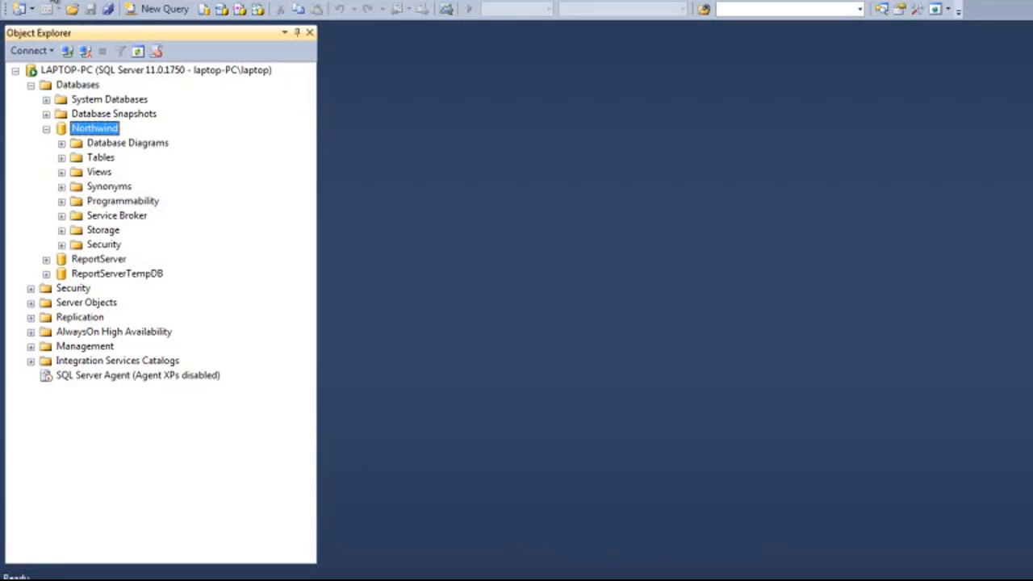
left_click(22, 579)
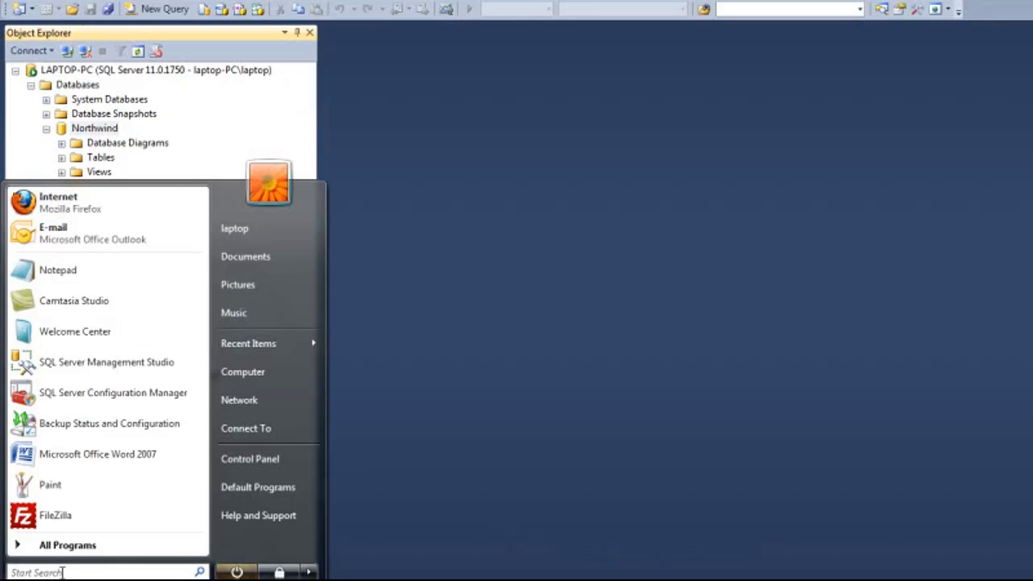
left_click(70, 546)
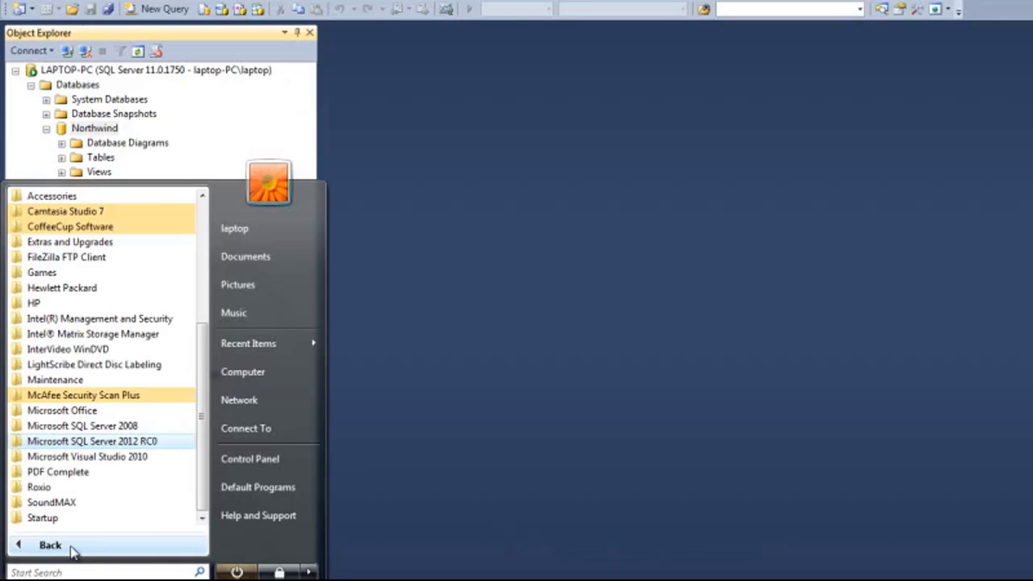
left_click(117, 443)
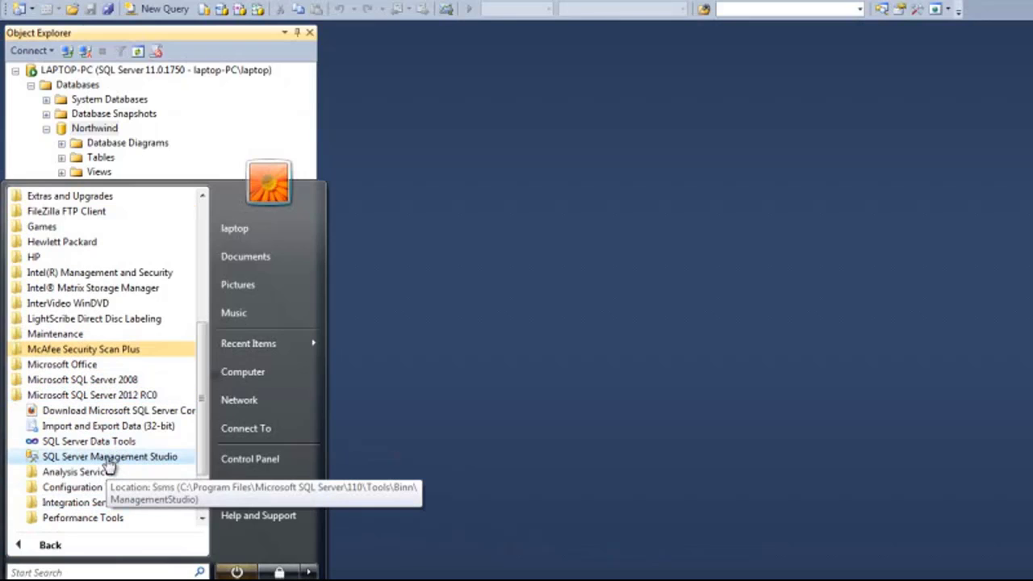
left_click(418, 339)
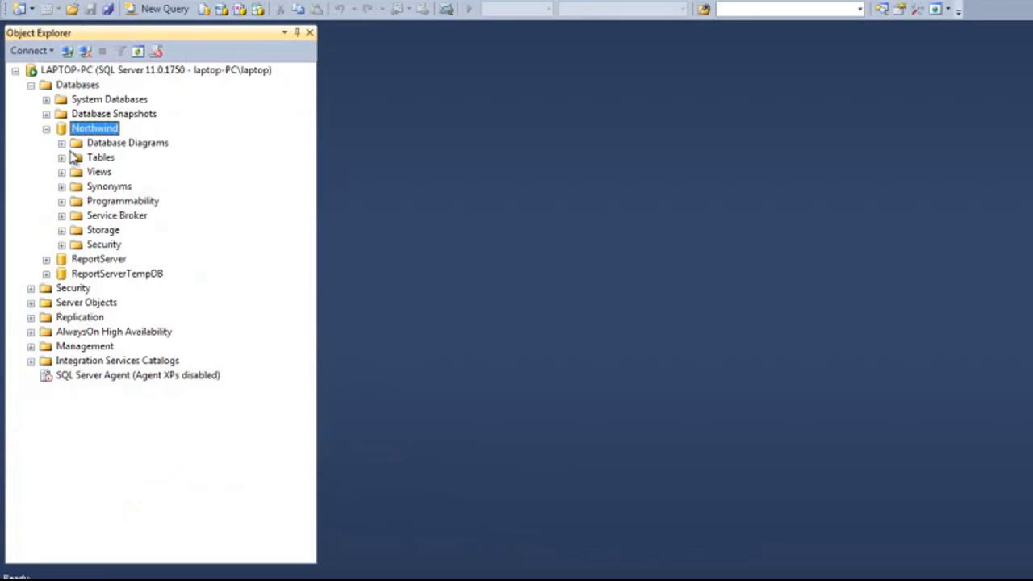
Open a new query on the Northwind database.
right_click(91, 131)
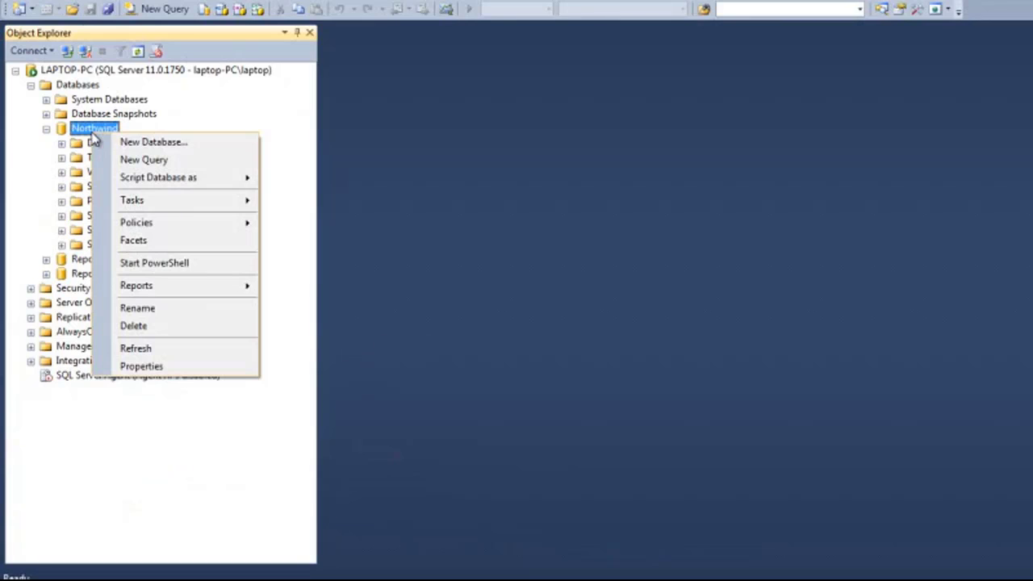
left_click(184, 162)
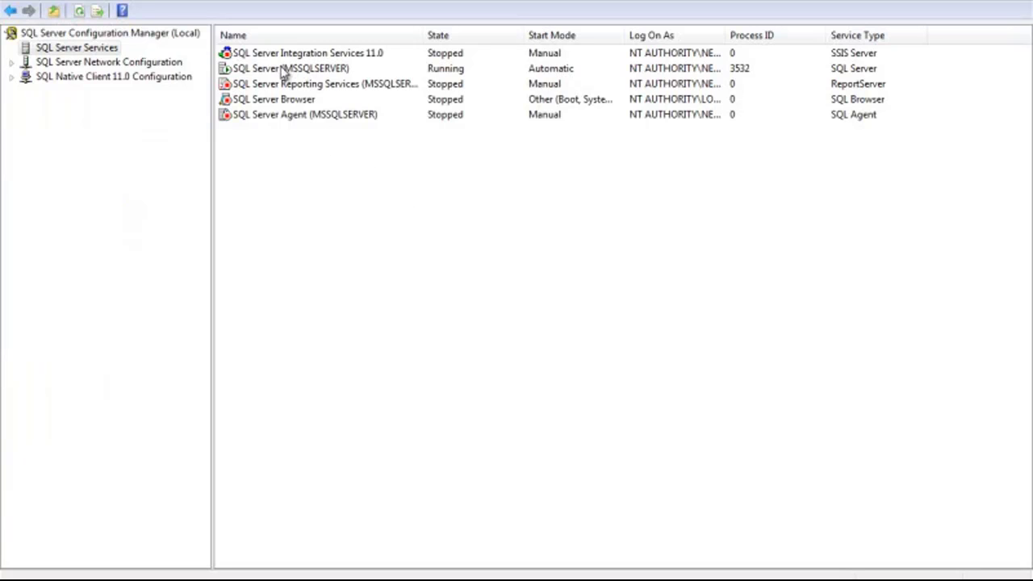
In SQL Server Configuration Manager, open the SQL Server (MSSQLSERVER) properties and compare the specific-account and built-in account log-on options.
right_click(255, 71)
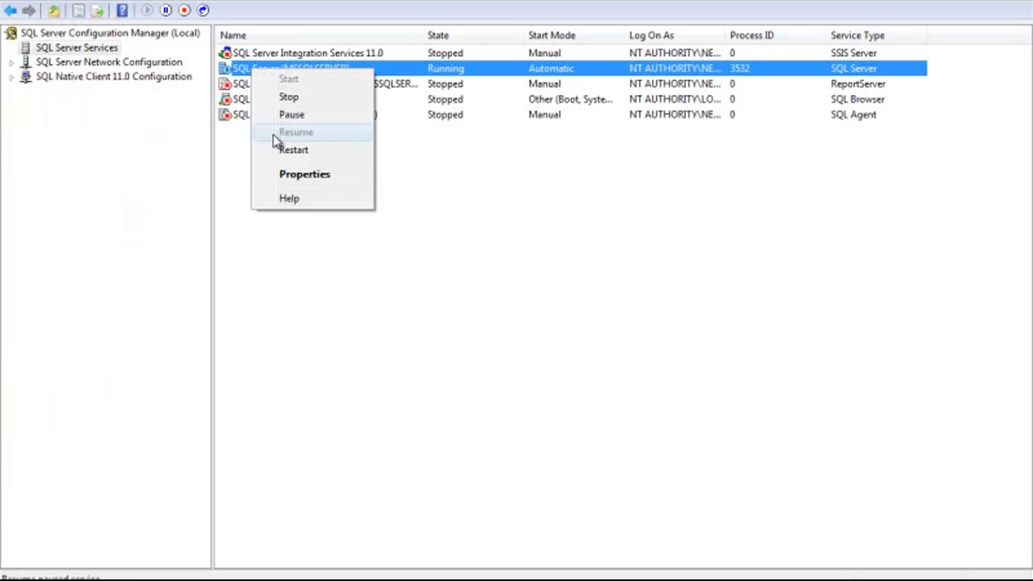
left_click(295, 177)
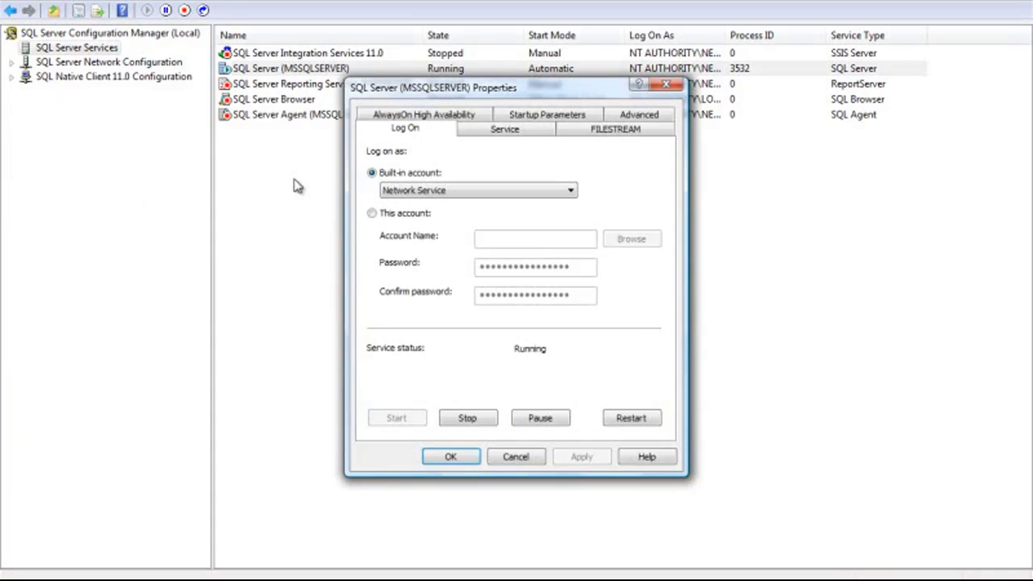
left_click_drag(507, 92, 482, 94)
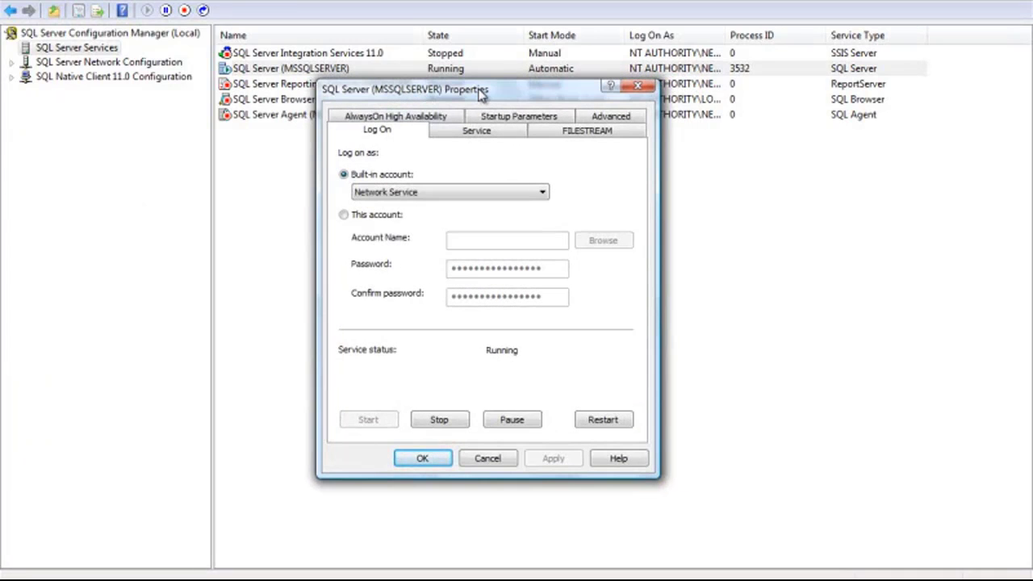
left_click(344, 217)
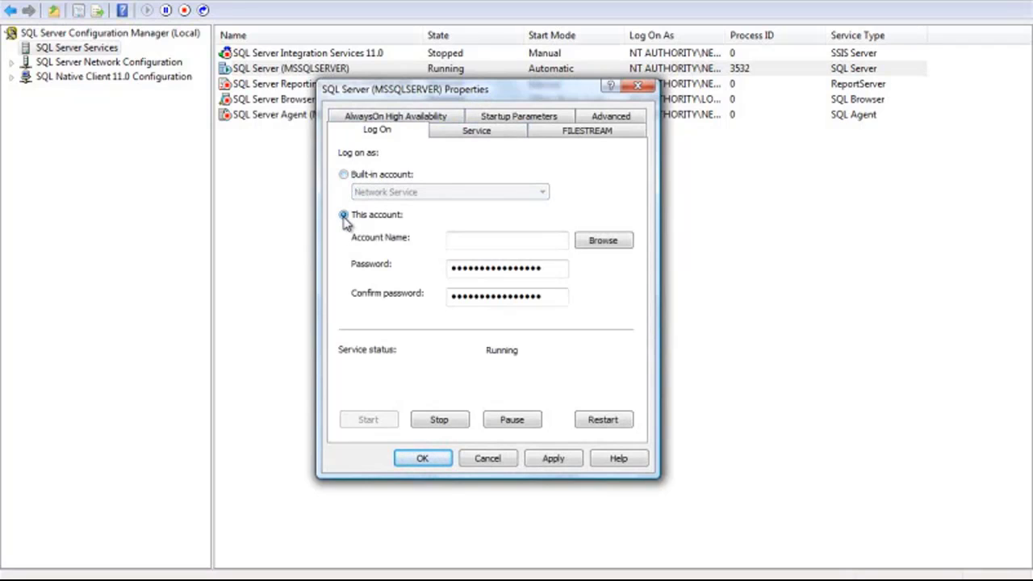
left_click(345, 175)
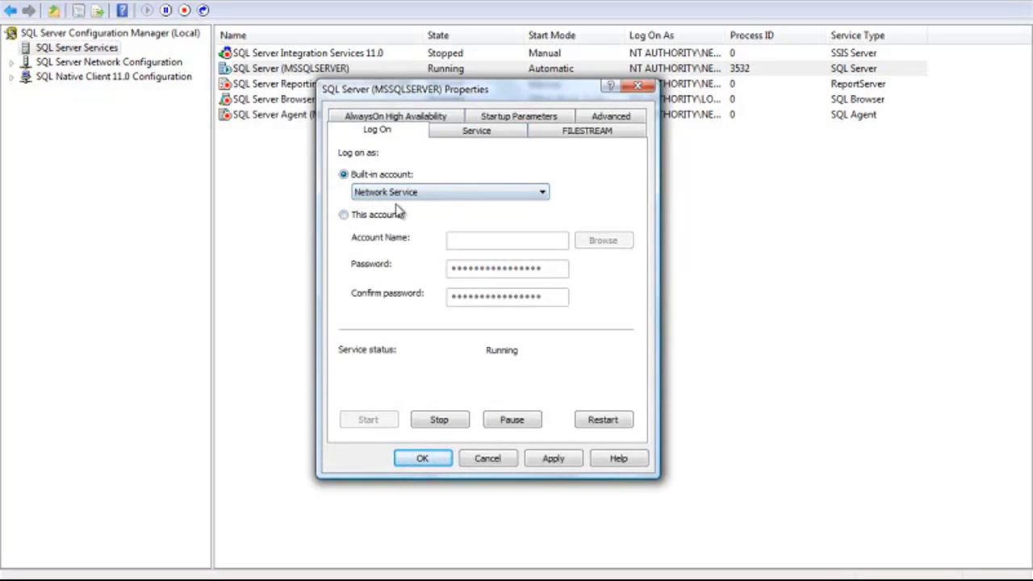
Examine the SQL Server (MSSQLSERVER) service's start mode choices and startup parameters, and close its properties without saving.
left_click(501, 136)
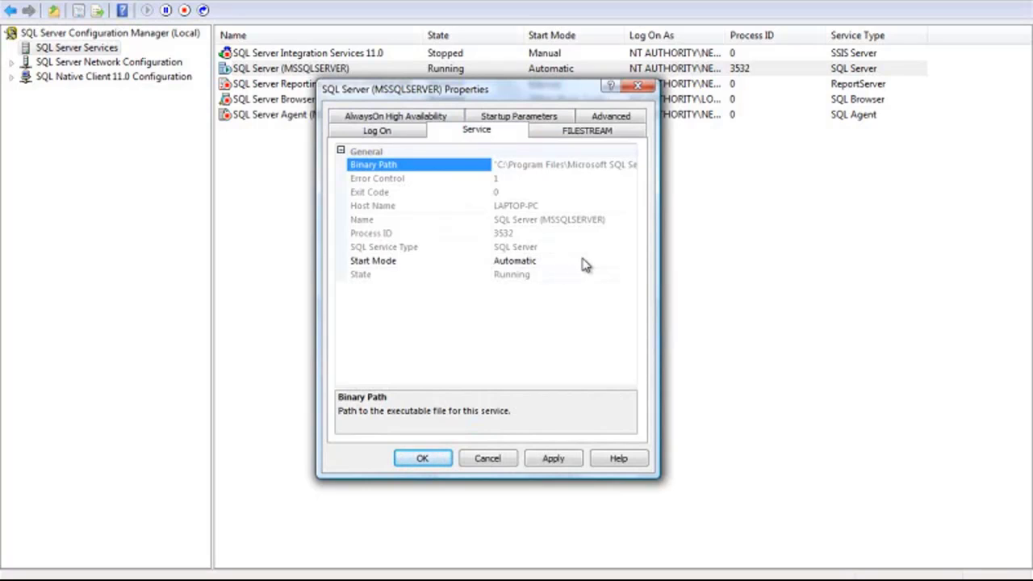
left_click(585, 263)
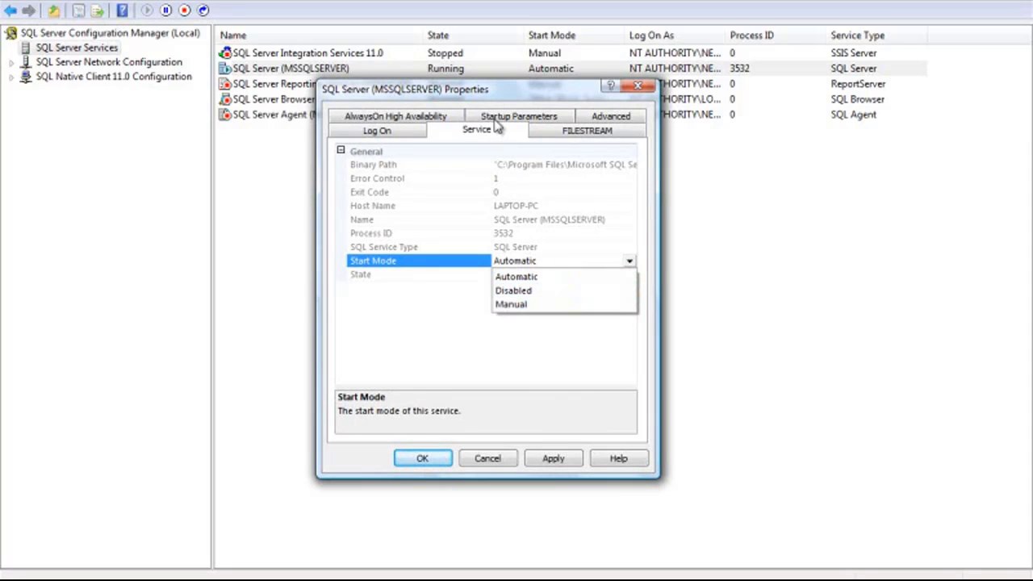
left_click(561, 116)
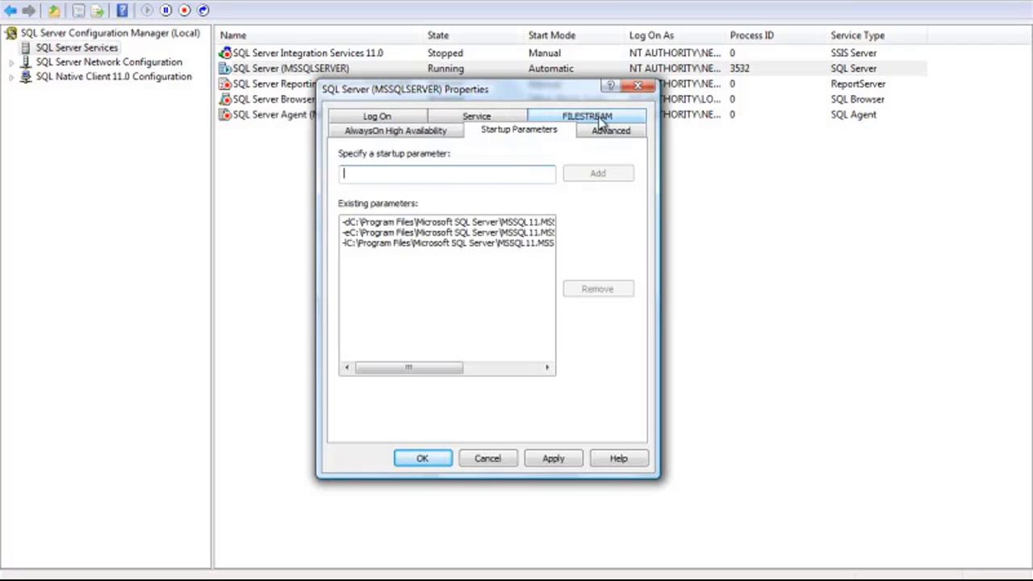
left_click(487, 459)
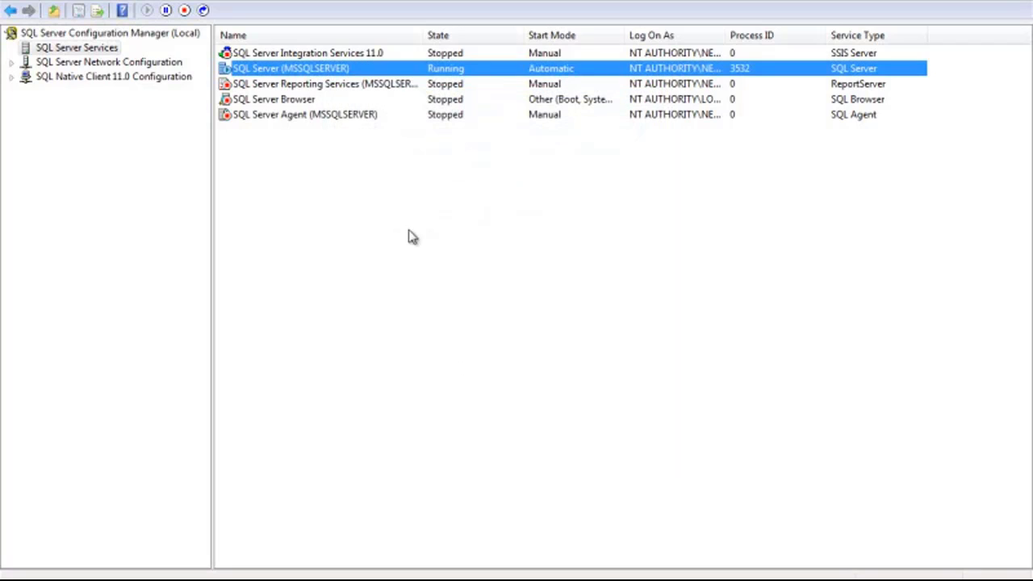
Examine the entries for Integration Services, Reporting Services and SQL Server Browser in the service list.
left_click(312, 55)
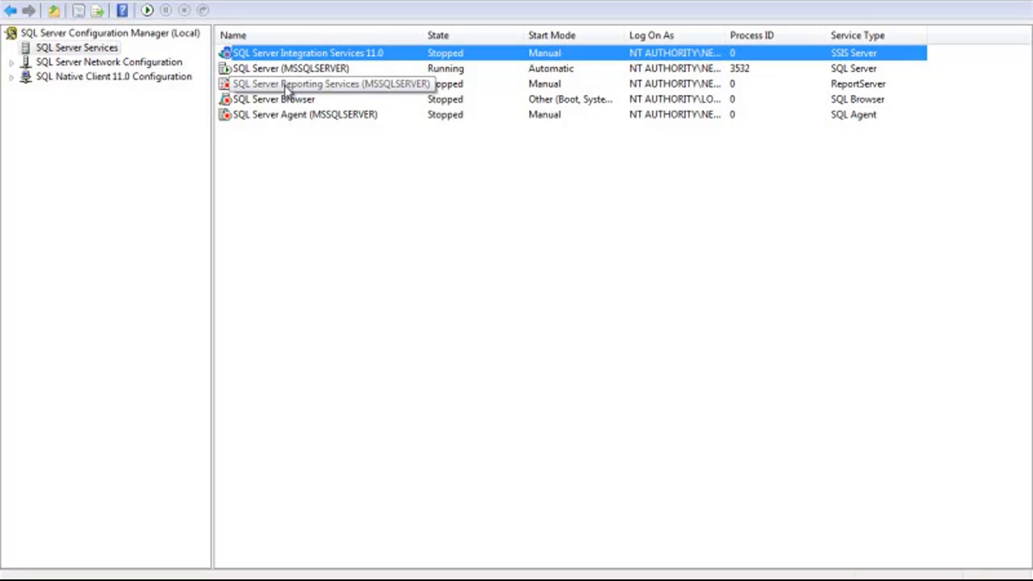
left_click(287, 84)
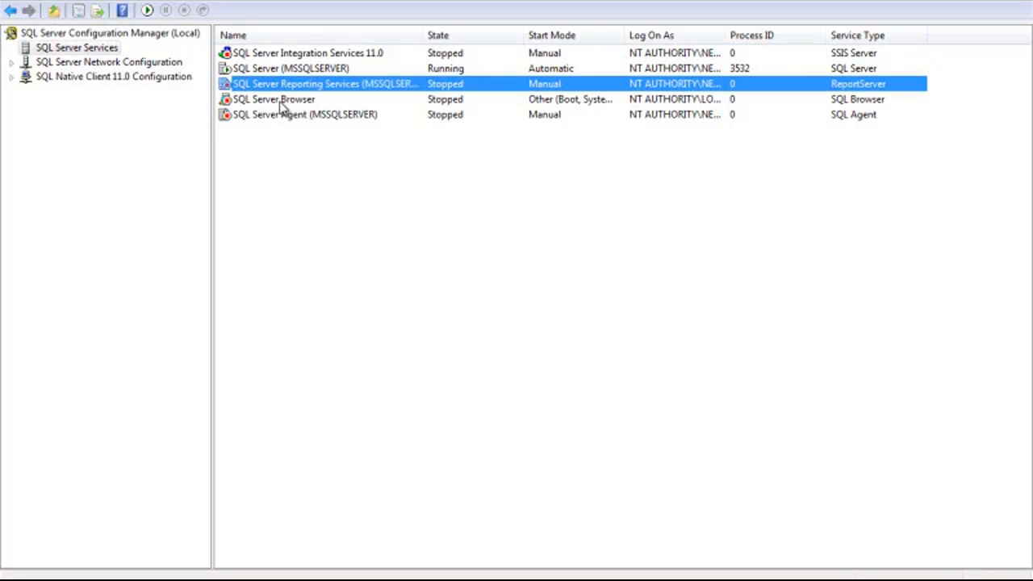
left_click(272, 100)
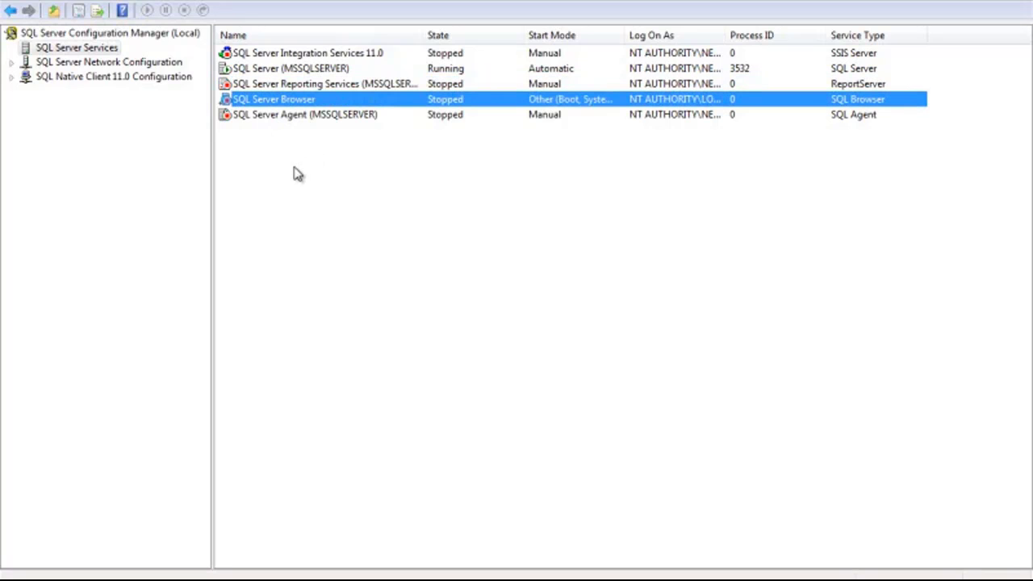
Open the properties of the SQL Server Agent (MSSQLSERVER) service.
left_click(282, 117)
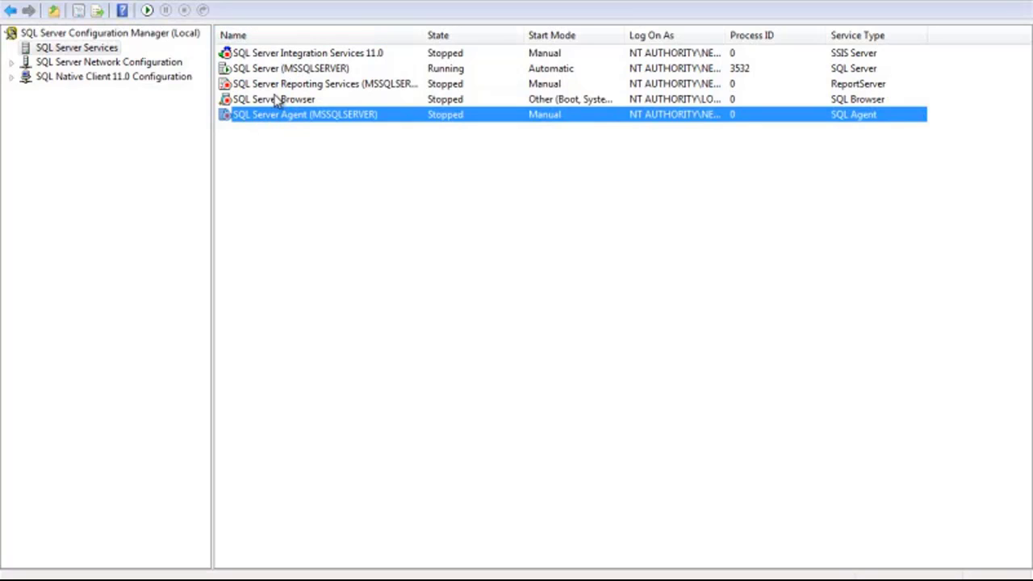
right_click(272, 119)
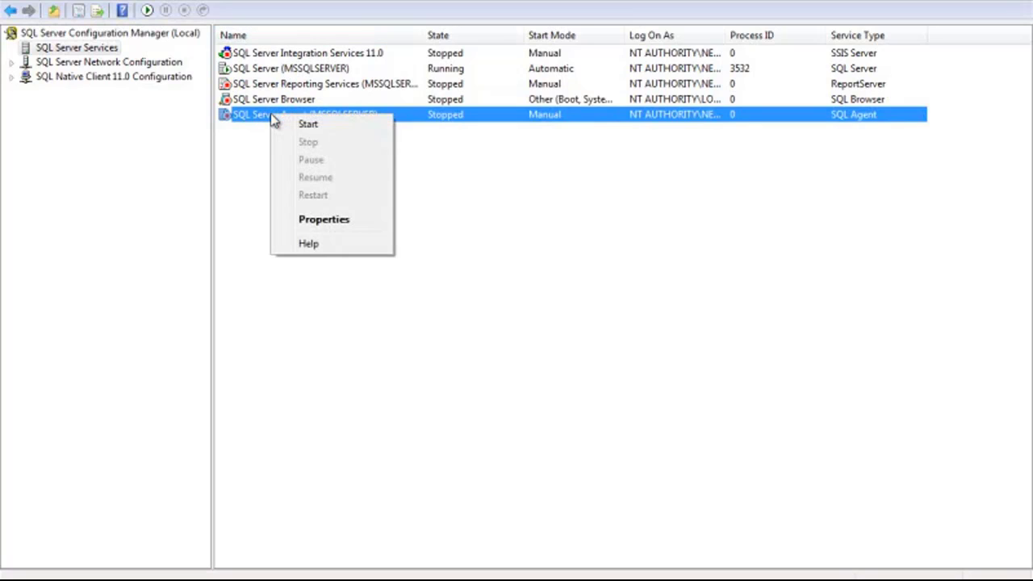
left_click(339, 223)
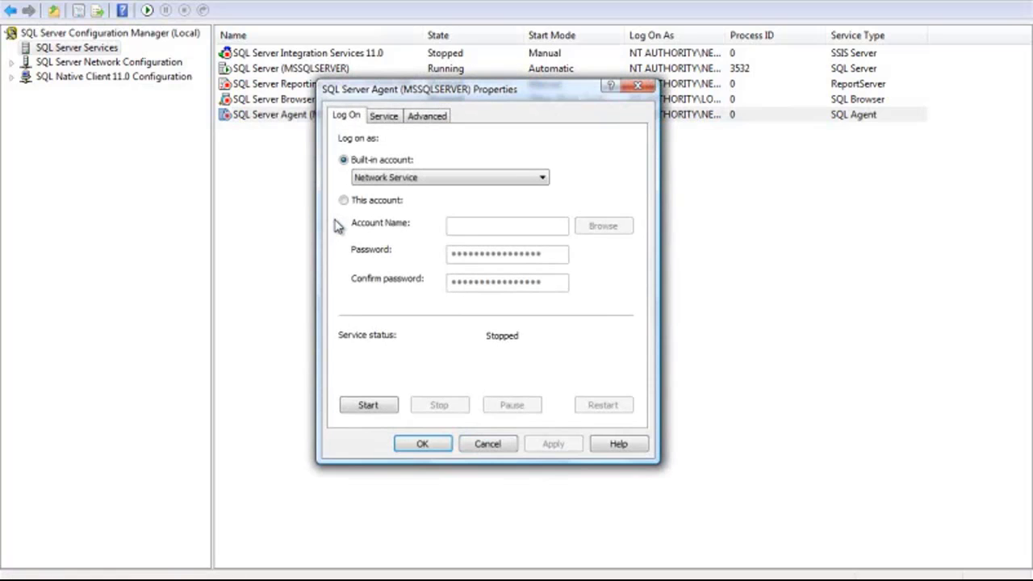
Set the SQL Server Agent (MSSQLSERVER) service's start mode to Automatic, apply the change and close its properties.
left_click(384, 117)
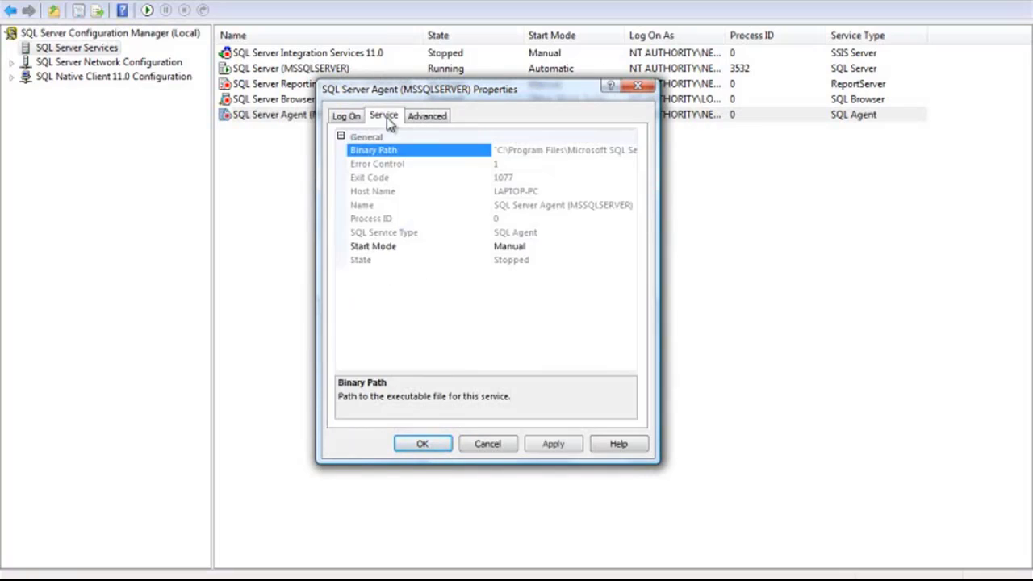
left_click(582, 249)
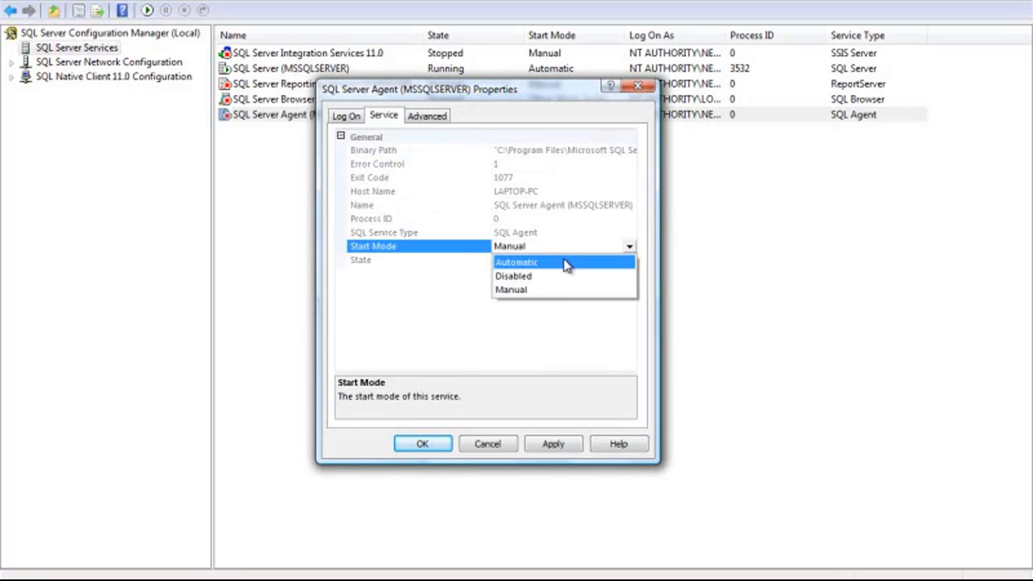
left_click(567, 264)
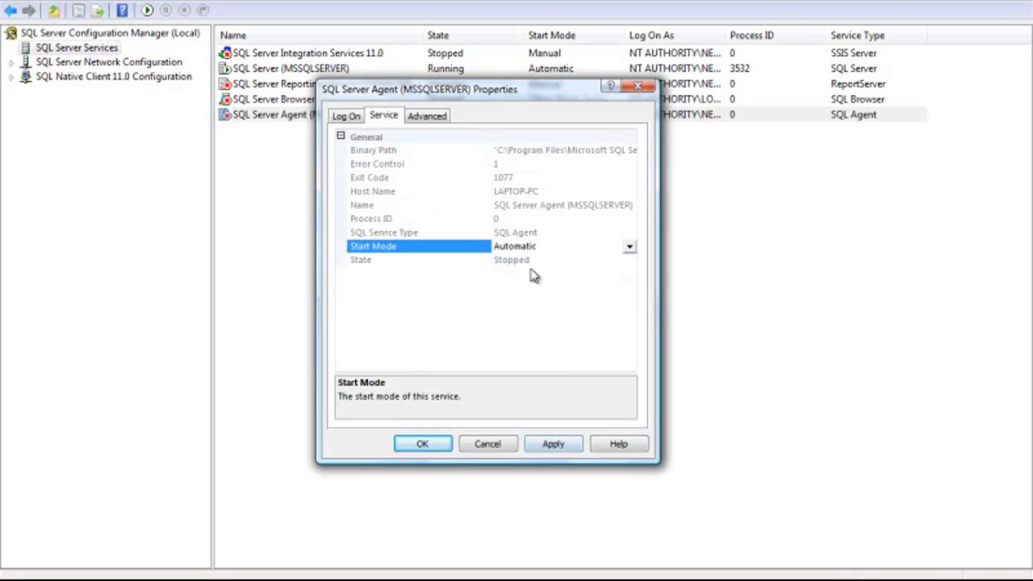
left_click(554, 445)
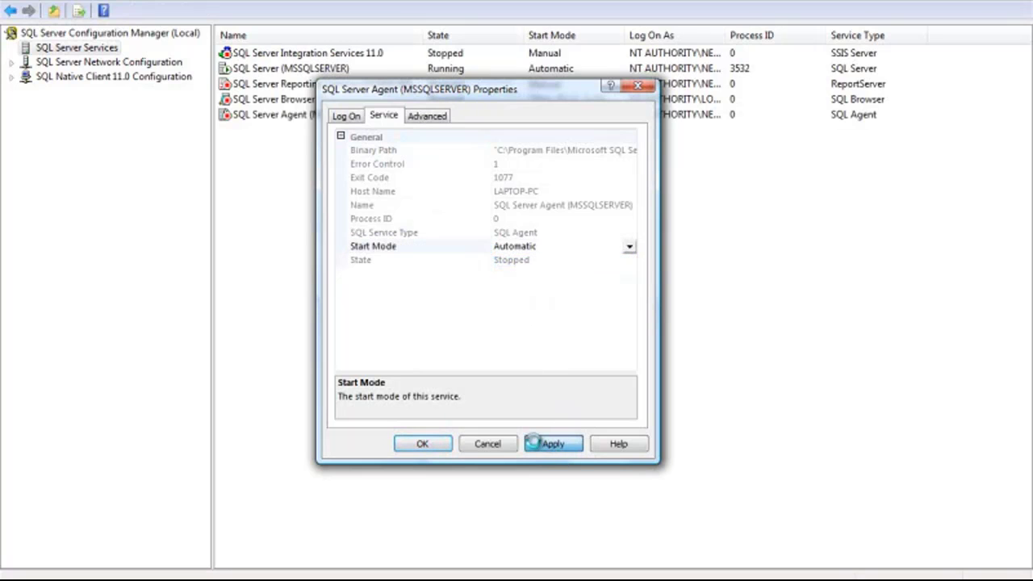
left_click(422, 444)
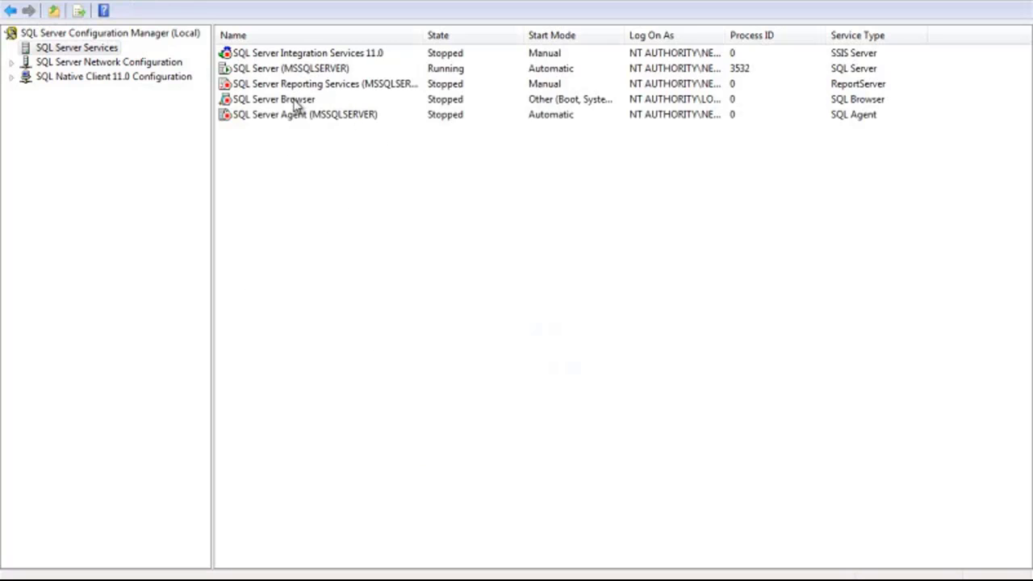
Start the SQL Server Agent (MSSQLSERVER) service from the service list.
left_click(258, 100)
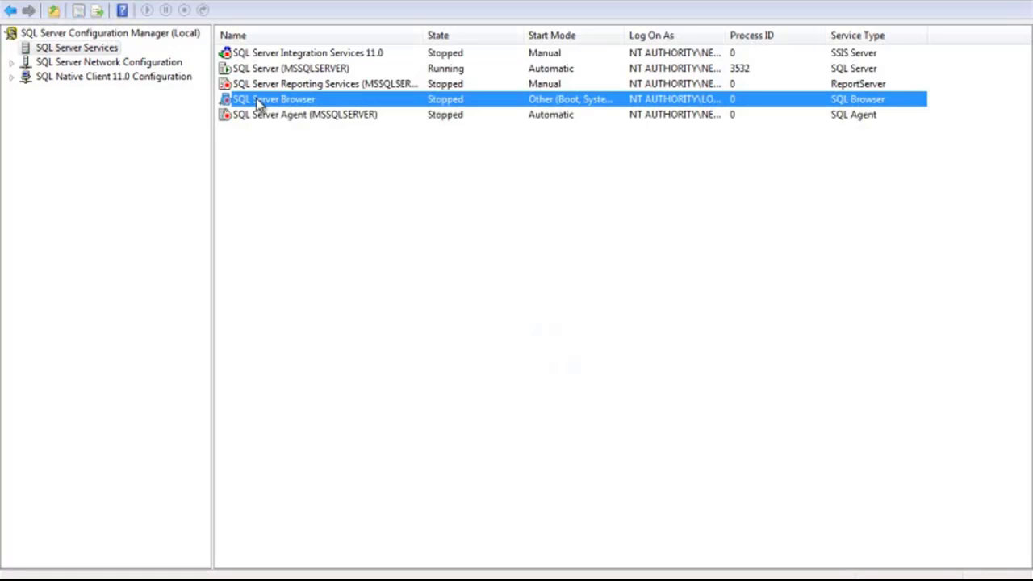
right_click(258, 101)
left_click(219, 151)
right_click(260, 117)
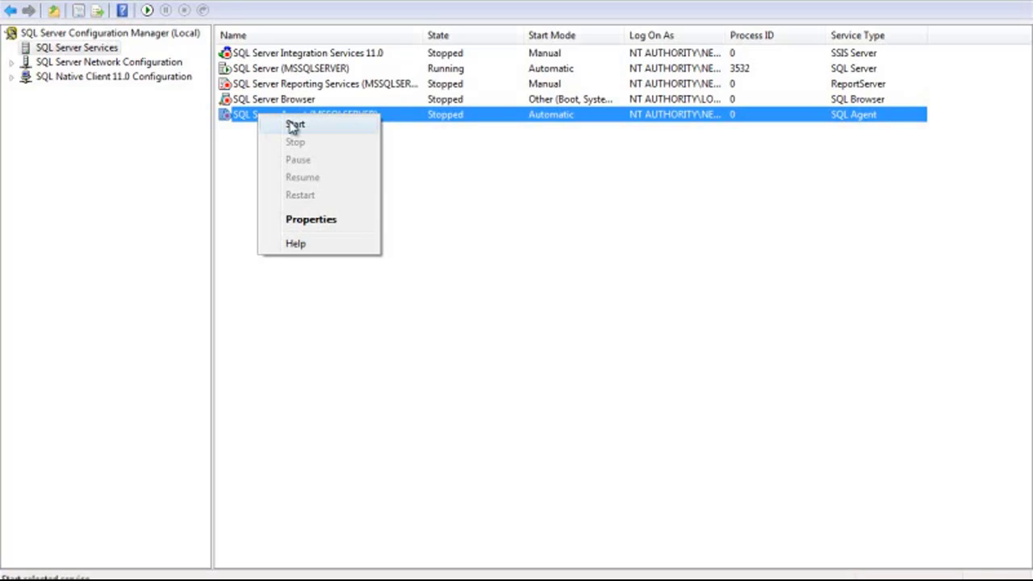
left_click(295, 126)
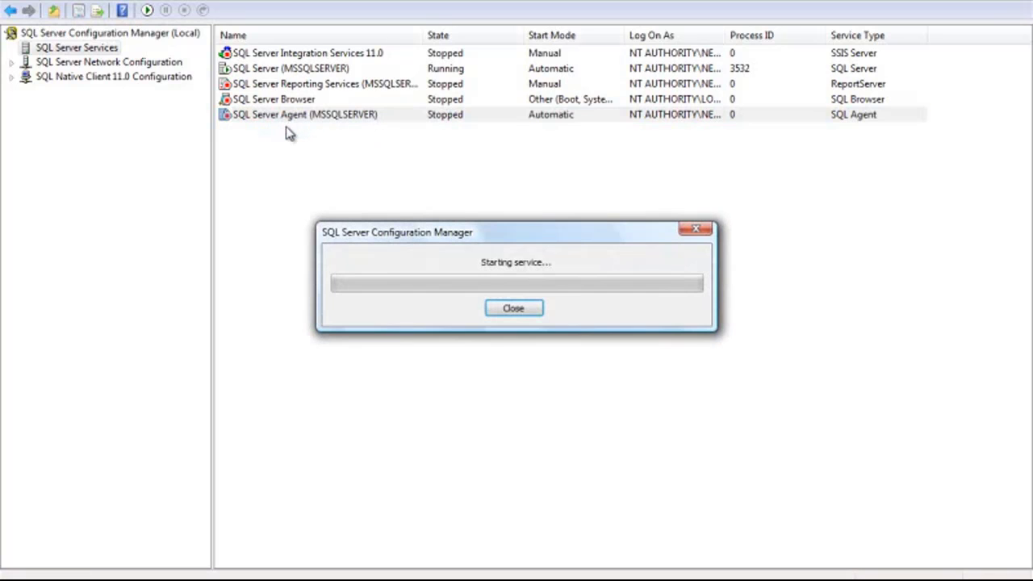